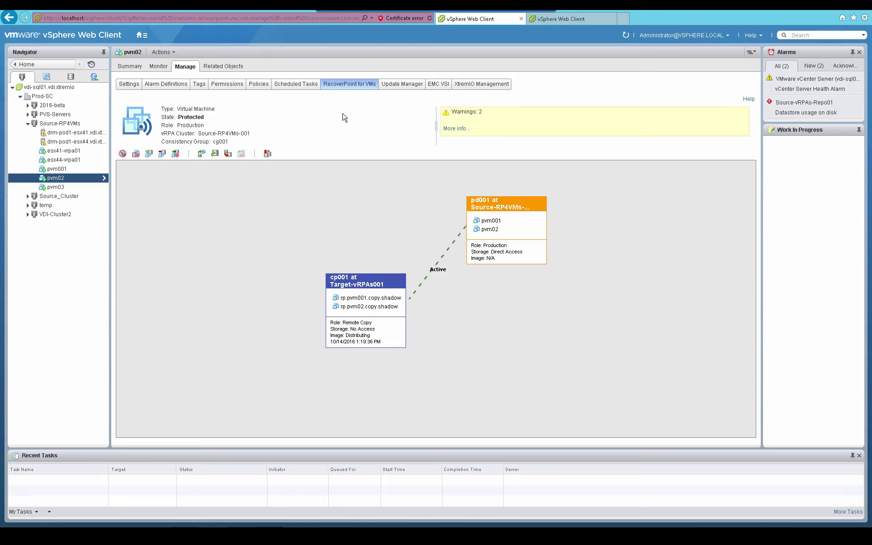
Step: Switch to the recovery site's RecoverPoint for VMs management page on drvc01, showing cg001
{"action": "left_click", "coordinate": [560, 22]}
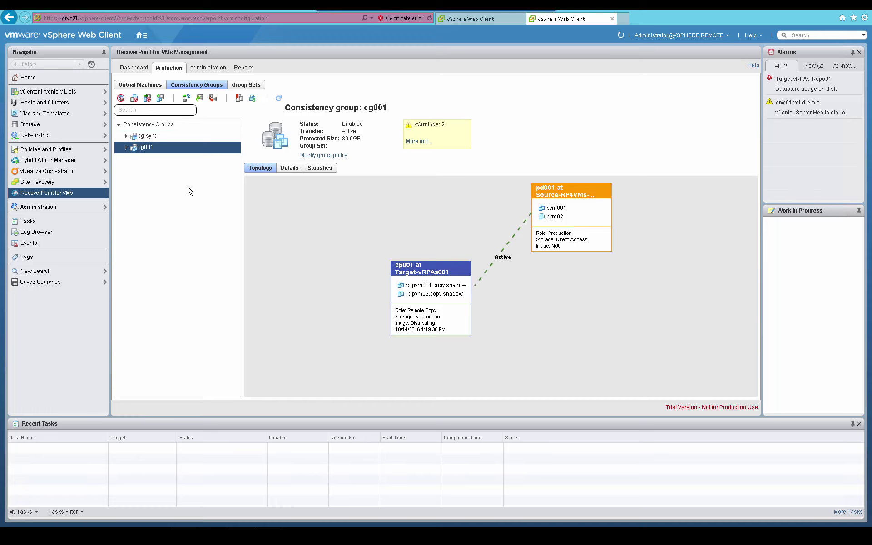
Step: Expand cg001 and review copies pd001 and cp001, ending on pd001's details
{"action": "left_click", "coordinate": [128, 148]}
{"action": "left_click", "coordinate": [147, 160]}
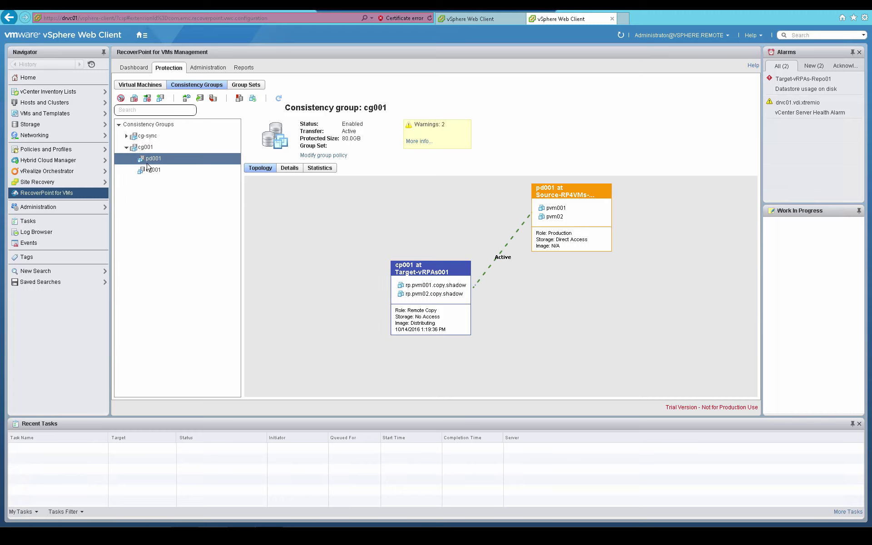
{"action": "left_click", "coordinate": [149, 170]}
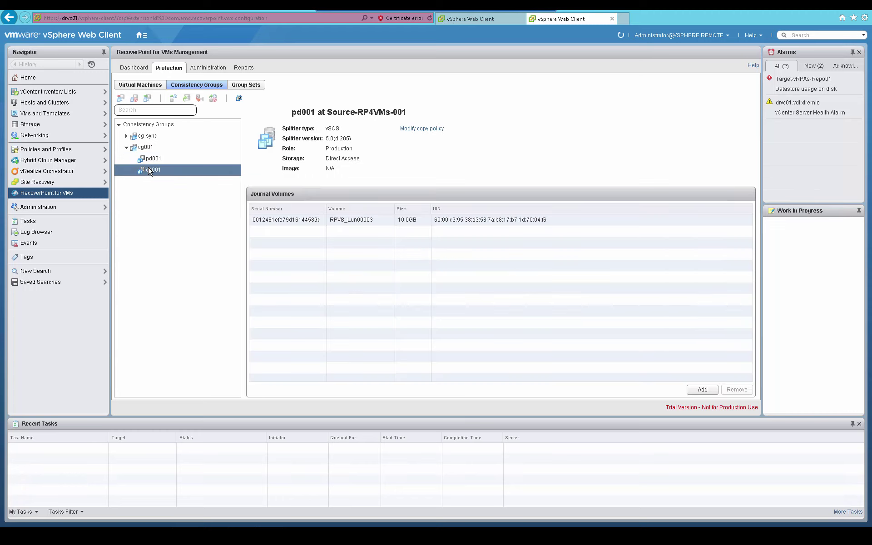
{"action": "left_click", "coordinate": [148, 160]}
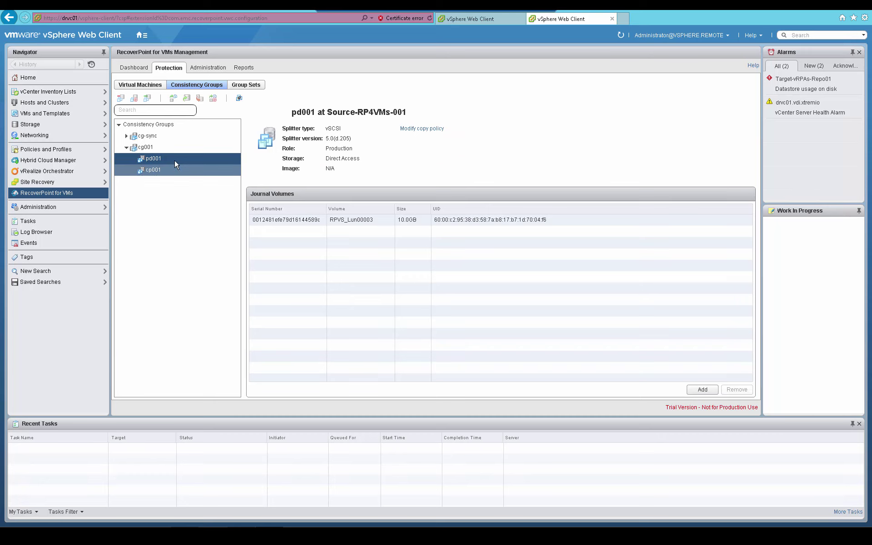
{"action": "left_click", "coordinate": [149, 148]}
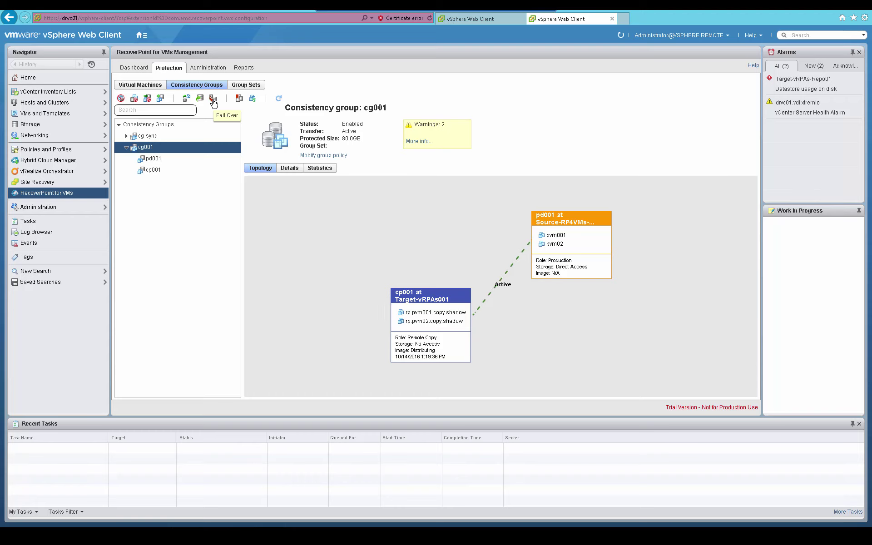
{"action": "left_click", "coordinate": [213, 99]}
{"action": "left_click", "coordinate": [199, 102]}
{"action": "left_click", "coordinate": [240, 99]}
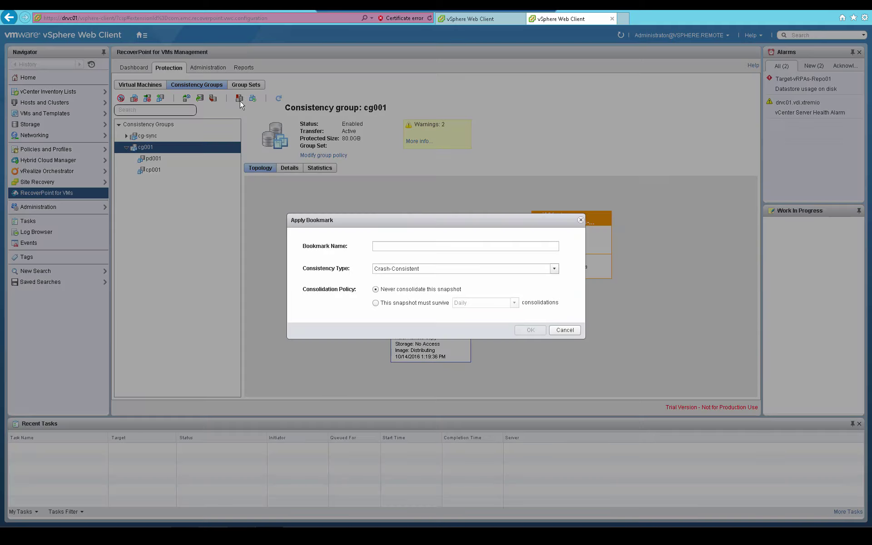
{"action": "left_click", "coordinate": [391, 244]}
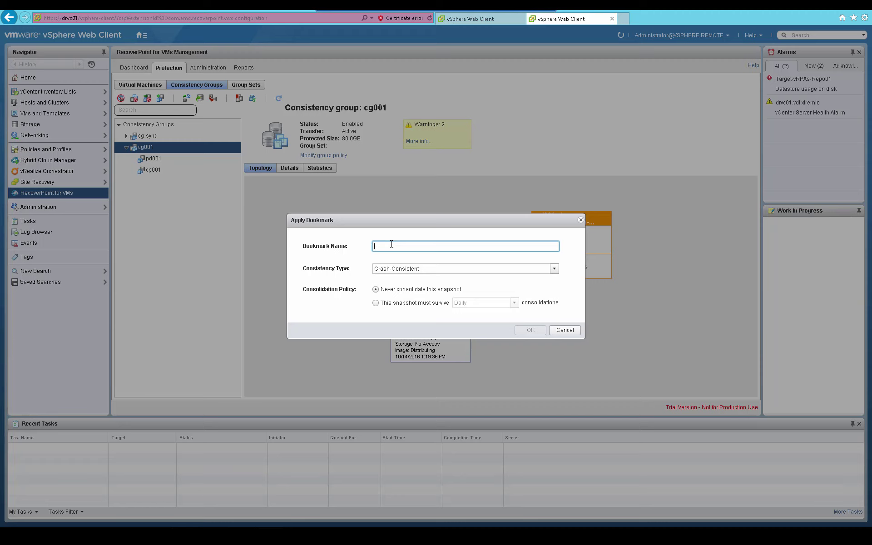
{"action": "type", "text": "beforeMSHFs"}
{"action": "left_click", "coordinate": [446, 267]}
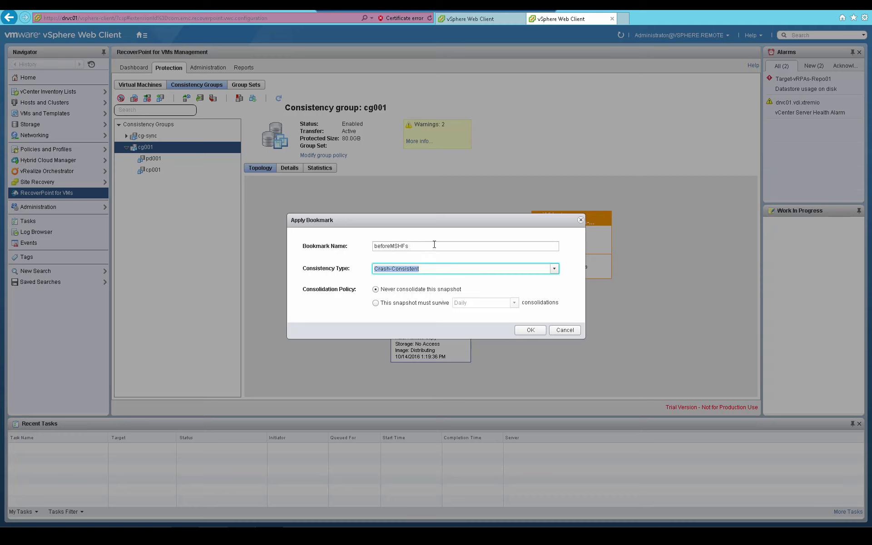
{"action": "left_click", "coordinate": [555, 268]}
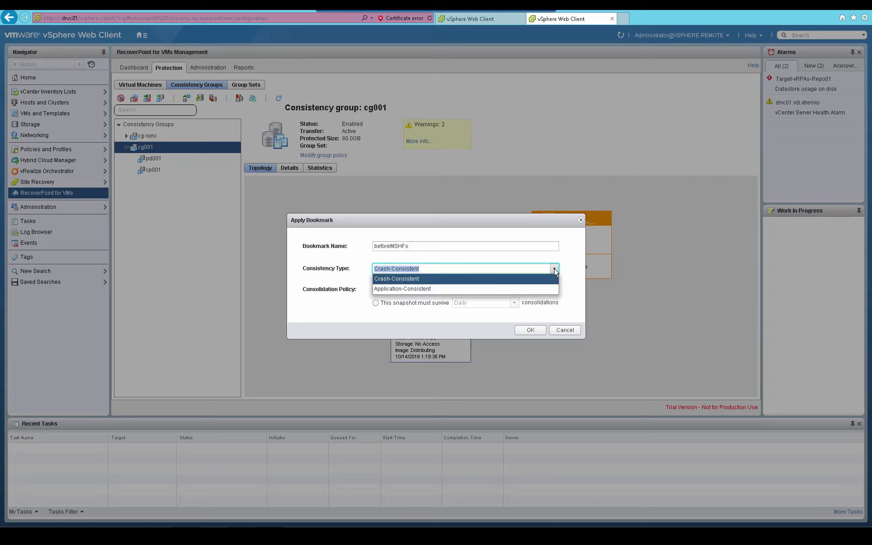
{"action": "left_click", "coordinate": [555, 332]}
{"action": "left_click", "coordinate": [556, 332]}
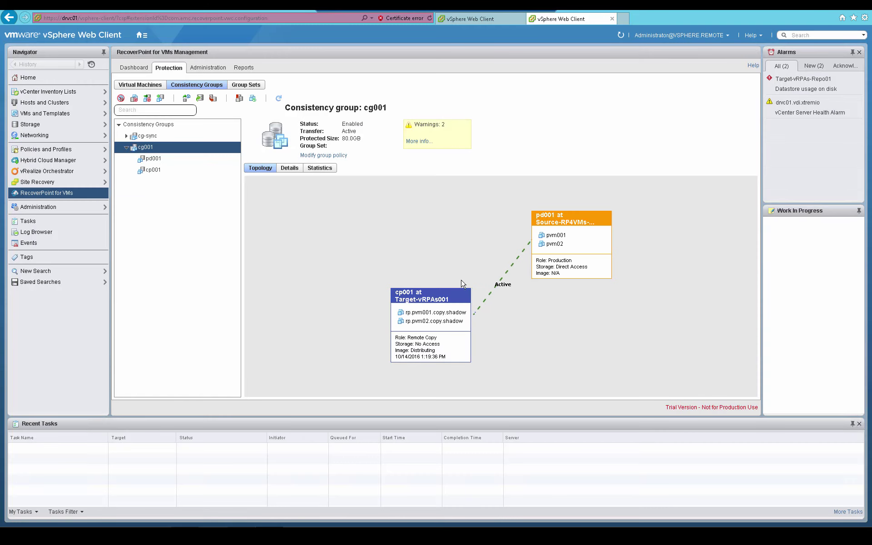
{"action": "left_click", "coordinate": [253, 100]}
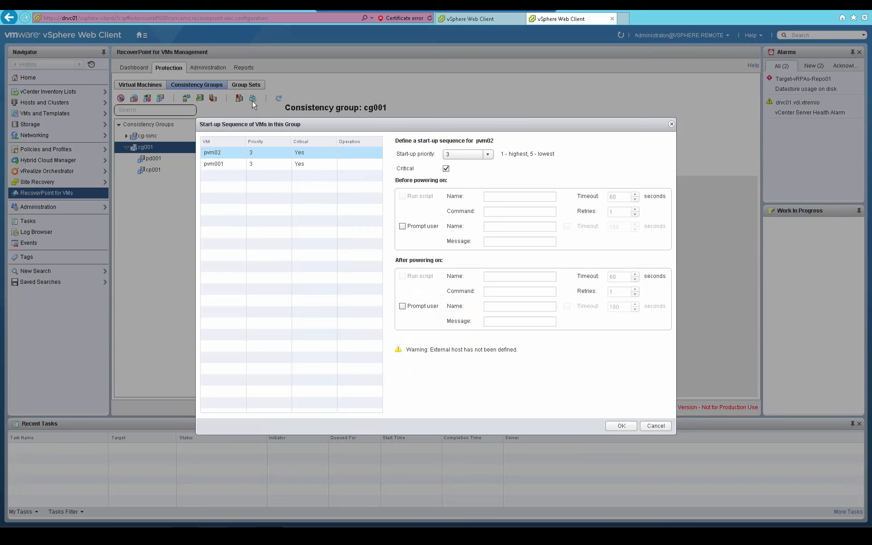
{"action": "left_click", "coordinate": [266, 164]}
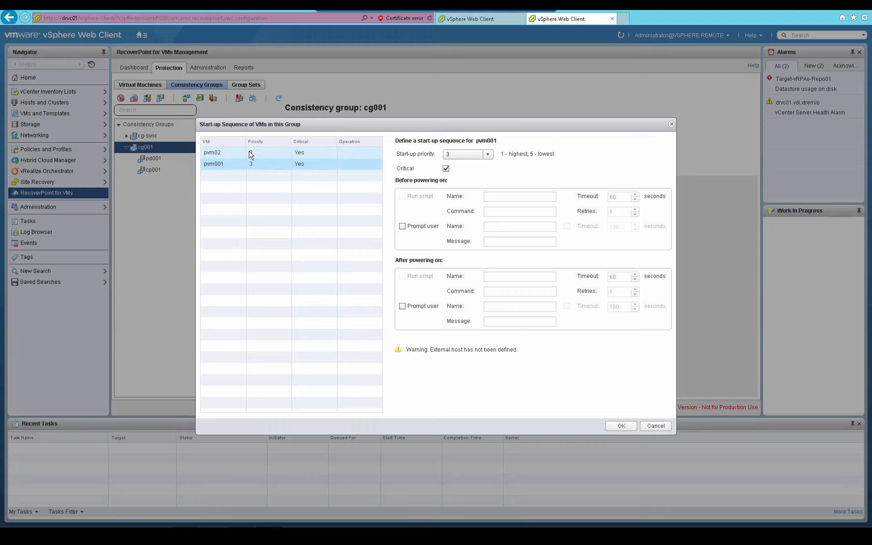
{"action": "left_click", "coordinate": [251, 154]}
{"action": "left_click", "coordinate": [253, 165]}
{"action": "left_click", "coordinate": [226, 154]}
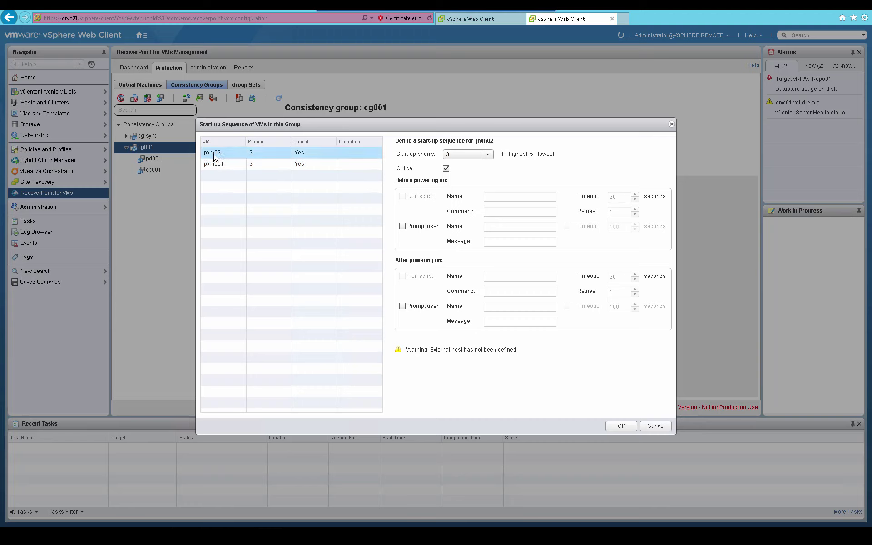
{"action": "left_click", "coordinate": [212, 166]}
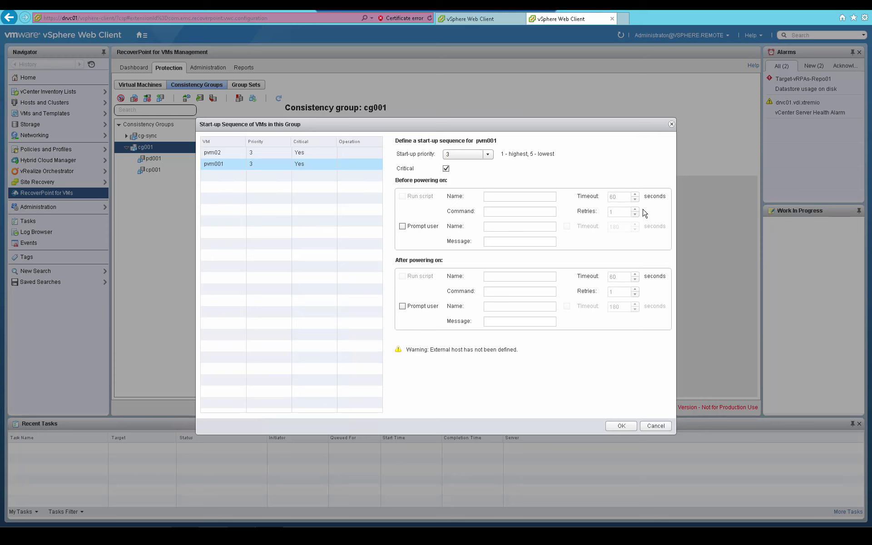
{"action": "left_click", "coordinate": [653, 426]}
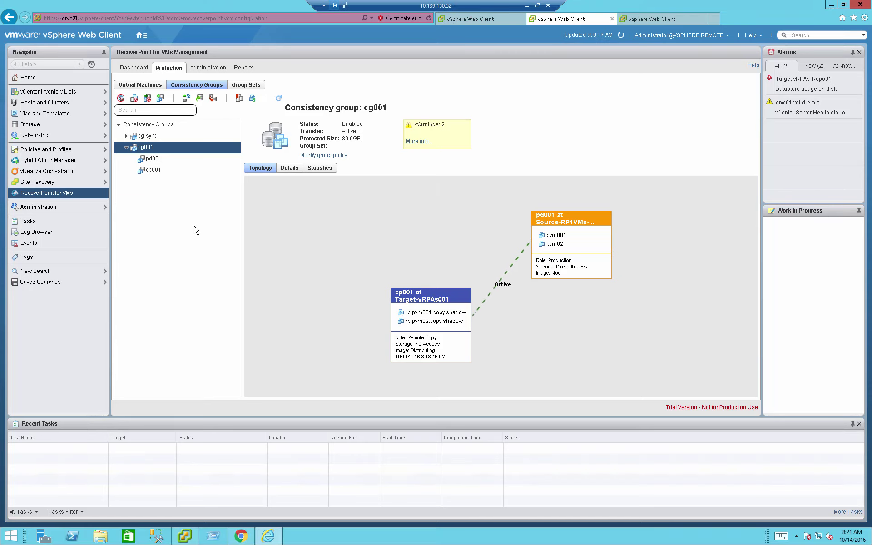
Step: Bring the RecoverPoint cg001 browser window back to the front
{"action": "left_click", "coordinate": [185, 536]}
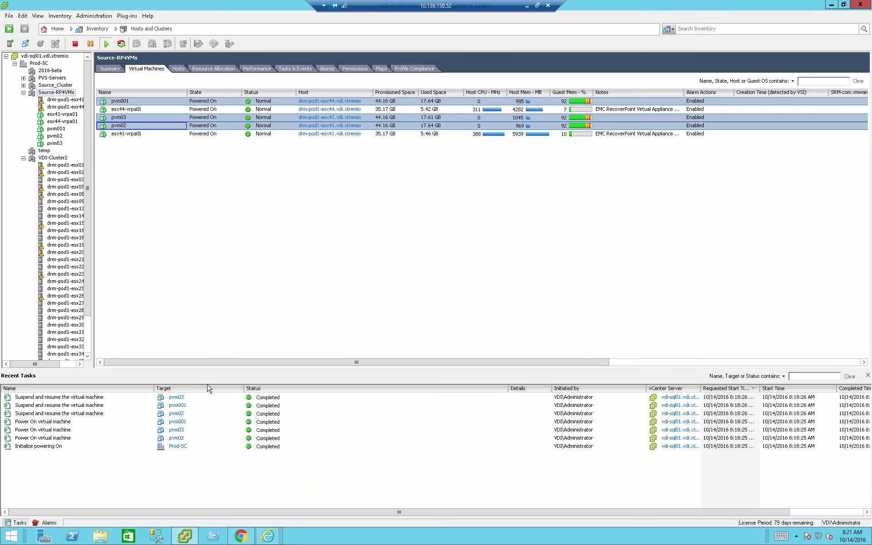
{"action": "left_click", "coordinate": [268, 536]}
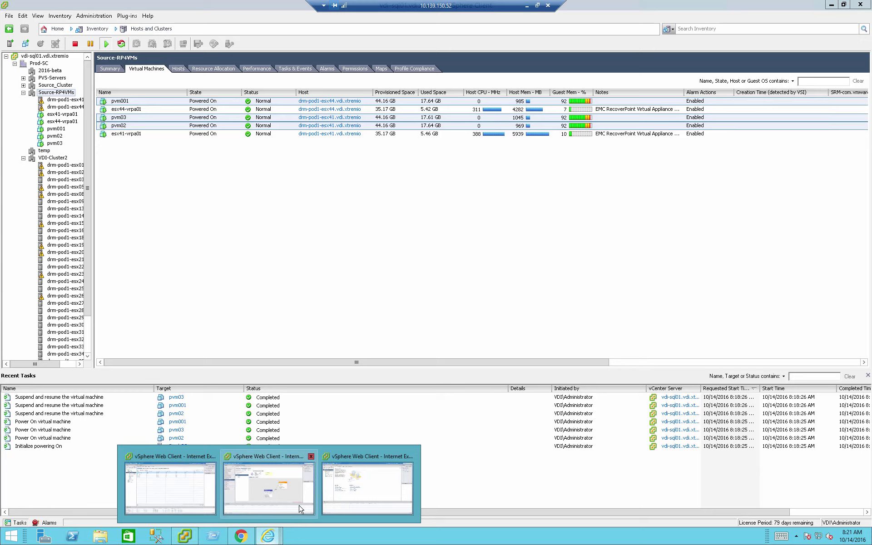
{"action": "left_click", "coordinate": [291, 507]}
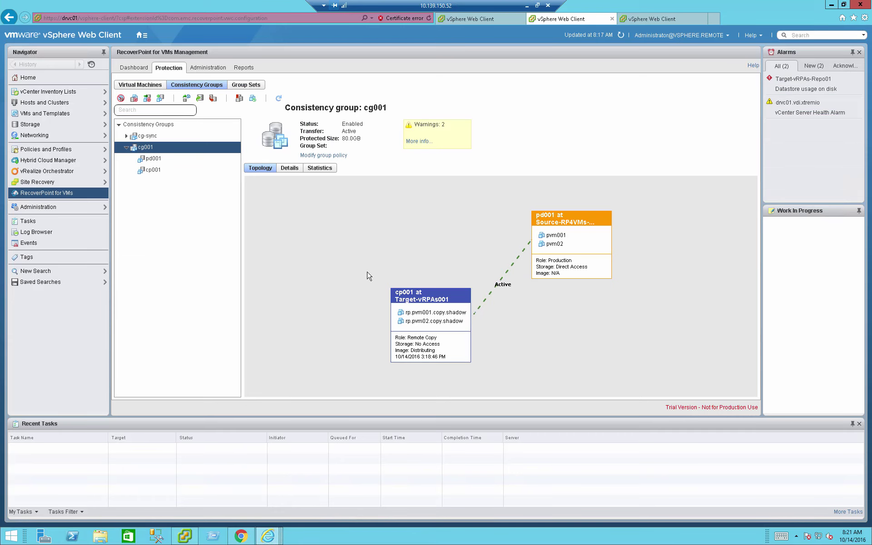
Step: Start failover of cg001 with copy cp001 as the recovery copy, then continue to image selection
{"action": "left_click", "coordinate": [212, 99]}
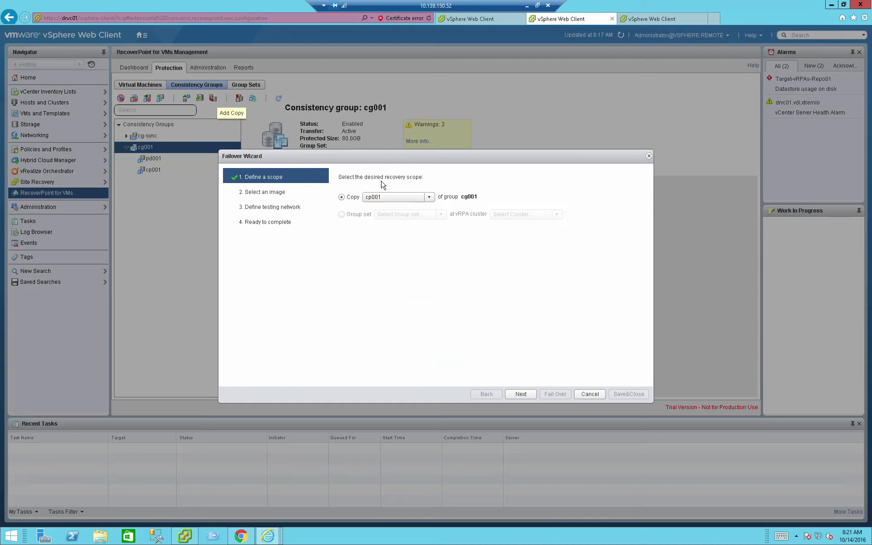
{"action": "left_click", "coordinate": [399, 198]}
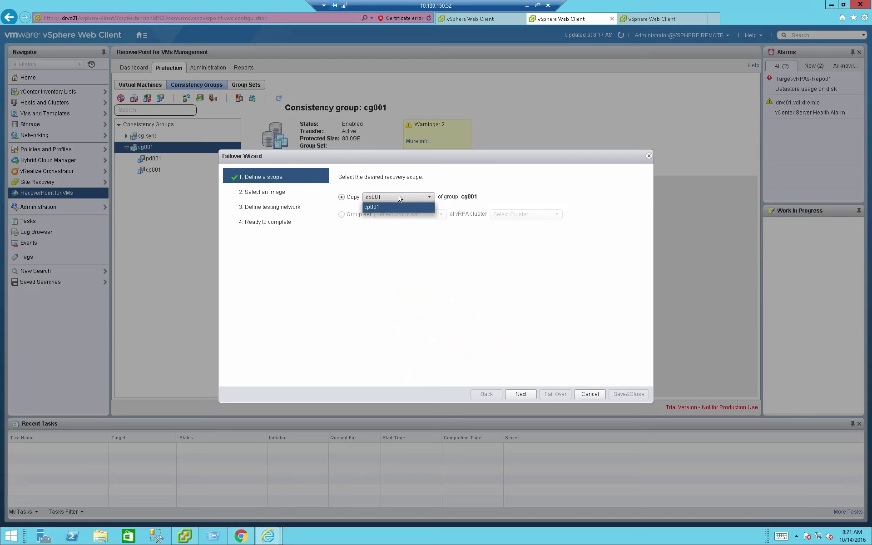
{"action": "left_click", "coordinate": [399, 198]}
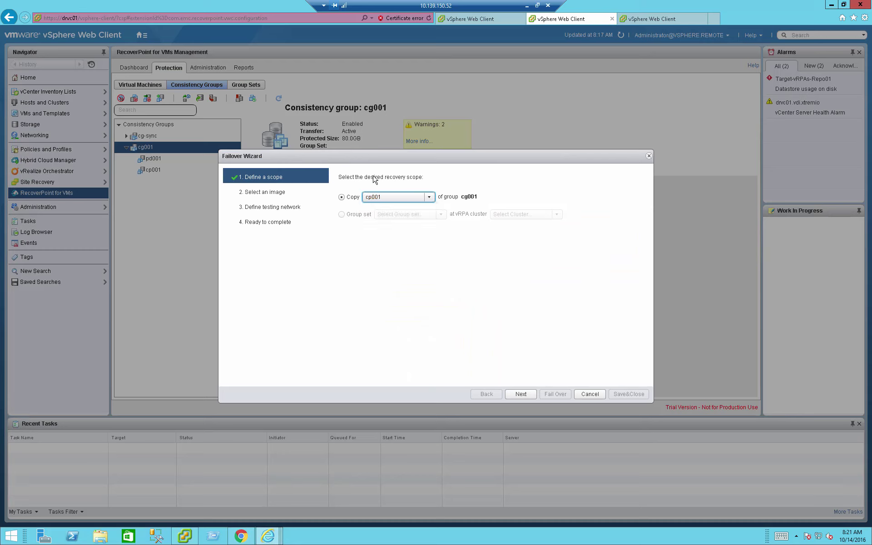
{"action": "left_click", "coordinate": [522, 395]}
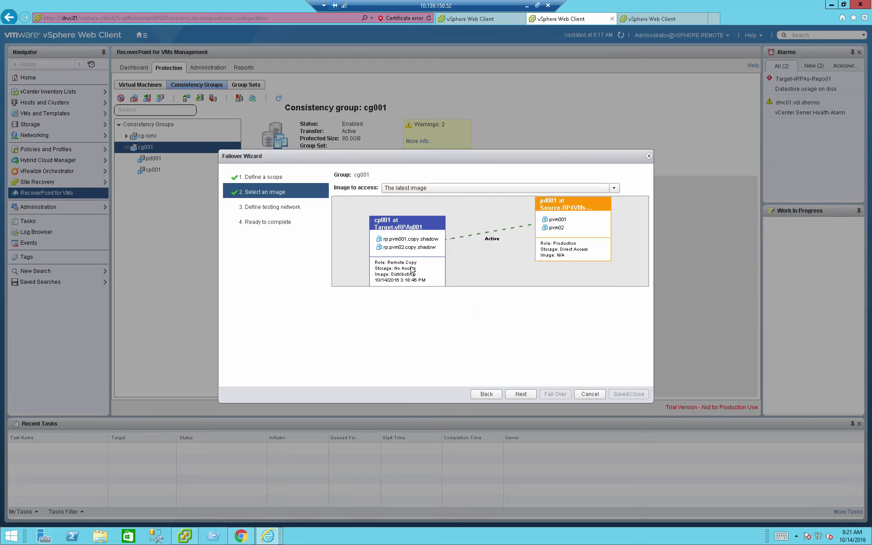
Step: Choose 'An image from the image list' and select the 10/14/2016 8:20:31 AM snapshot
{"action": "left_click", "coordinate": [397, 188]}
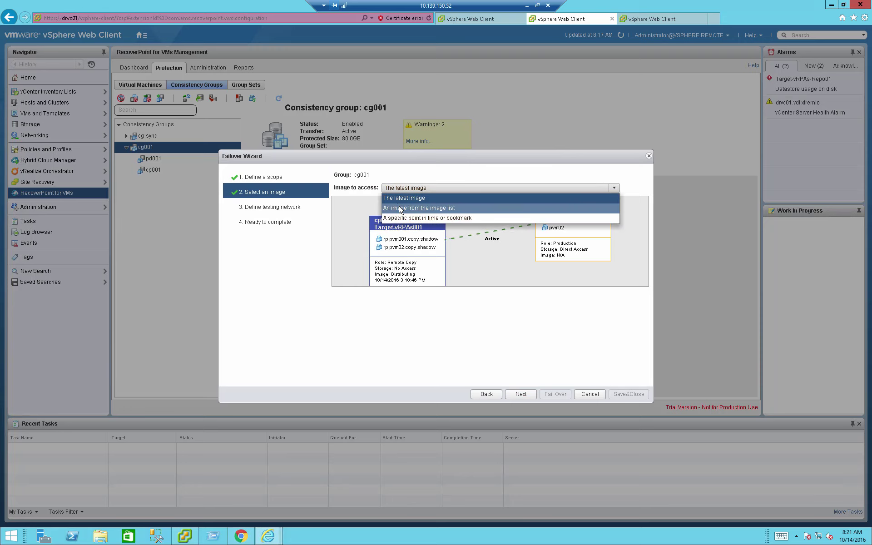
{"action": "left_click", "coordinate": [400, 208]}
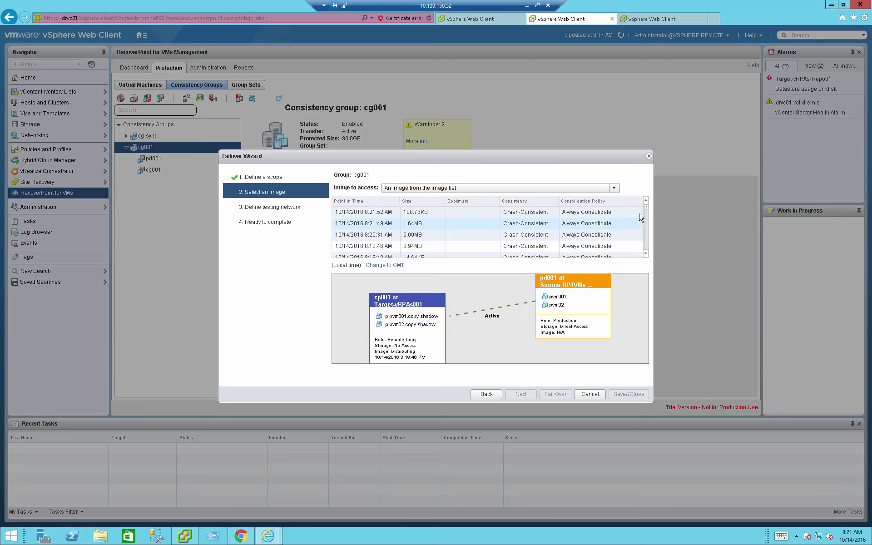
{"action": "scroll", "coordinate": [648, 214], "scroll_direction": "down", "scroll_amount": 3}
{"action": "left_click_drag", "start_coordinate": [648, 214], "coordinate": [650, 258]}
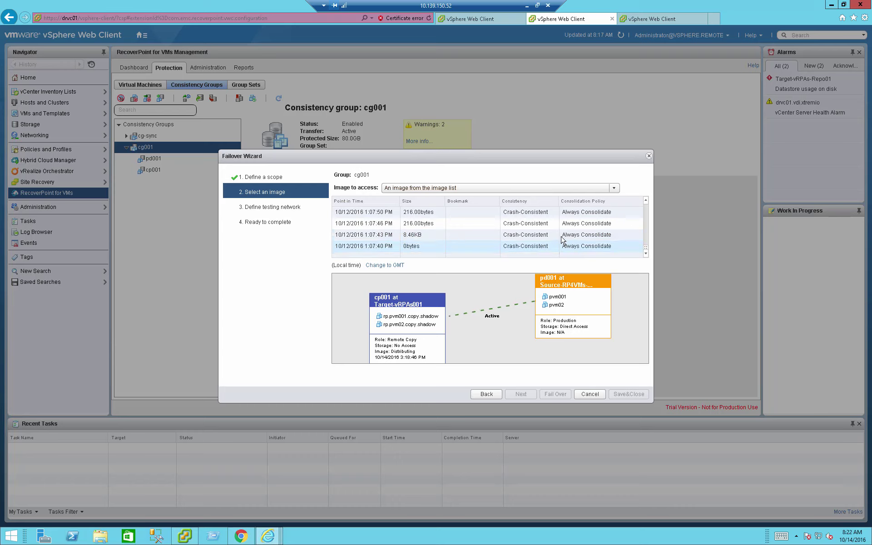
{"action": "left_click", "coordinate": [482, 237]}
{"action": "scroll", "coordinate": [483, 237], "scroll_direction": "up", "scroll_amount": 9}
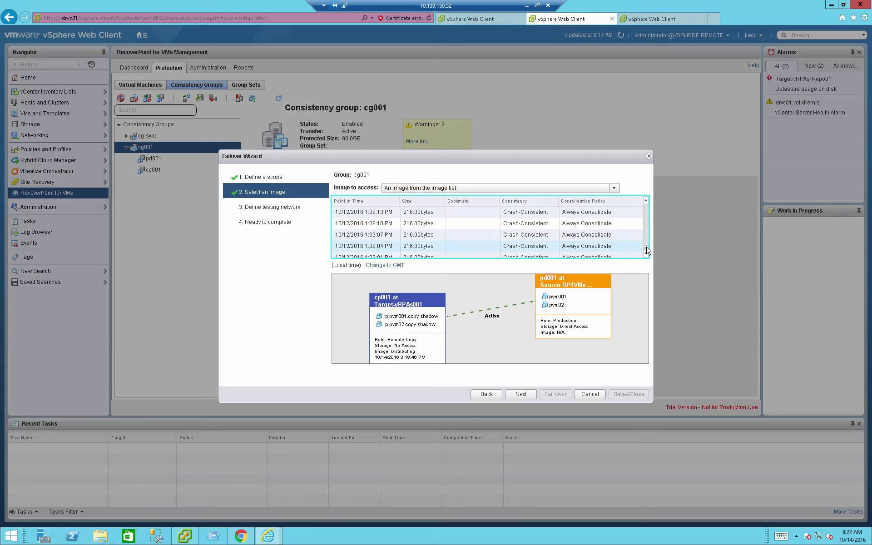
{"action": "left_click_drag", "start_coordinate": [646, 249], "coordinate": [648, 207]}
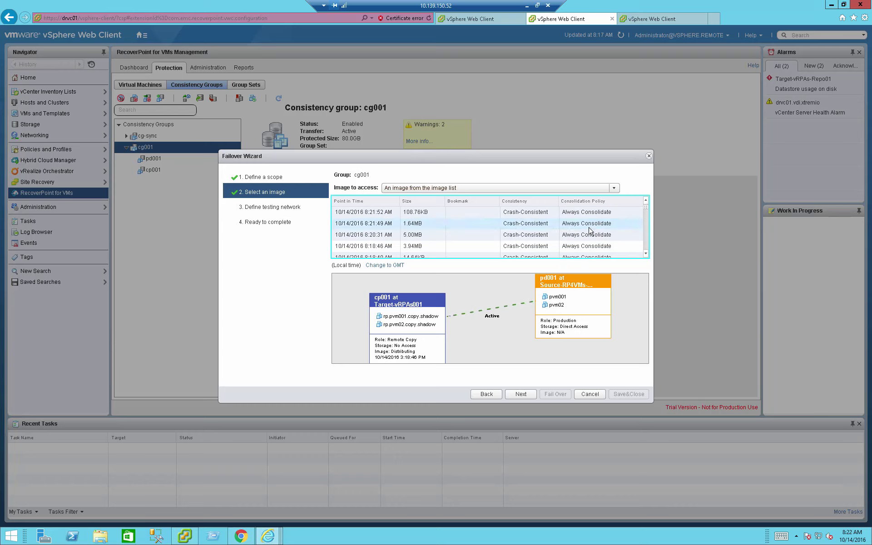
{"action": "left_click", "coordinate": [511, 226]}
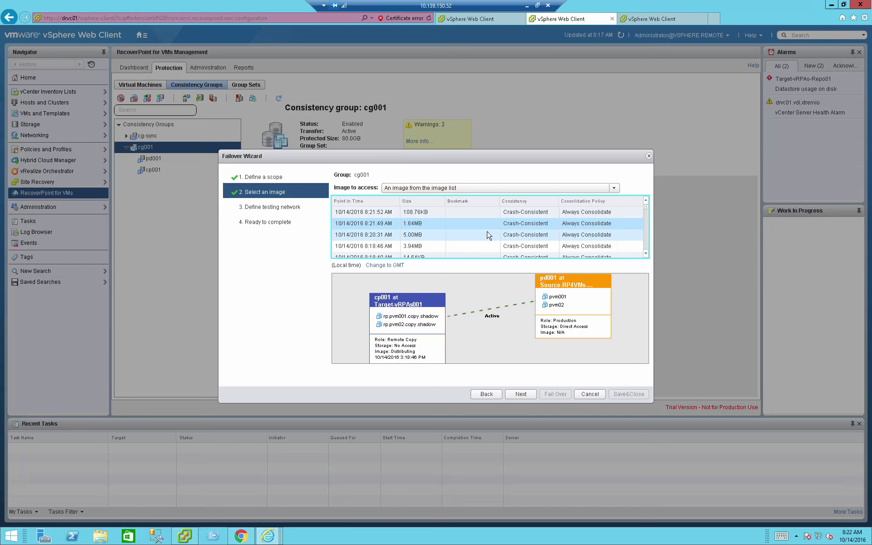
{"action": "left_click", "coordinate": [489, 235]}
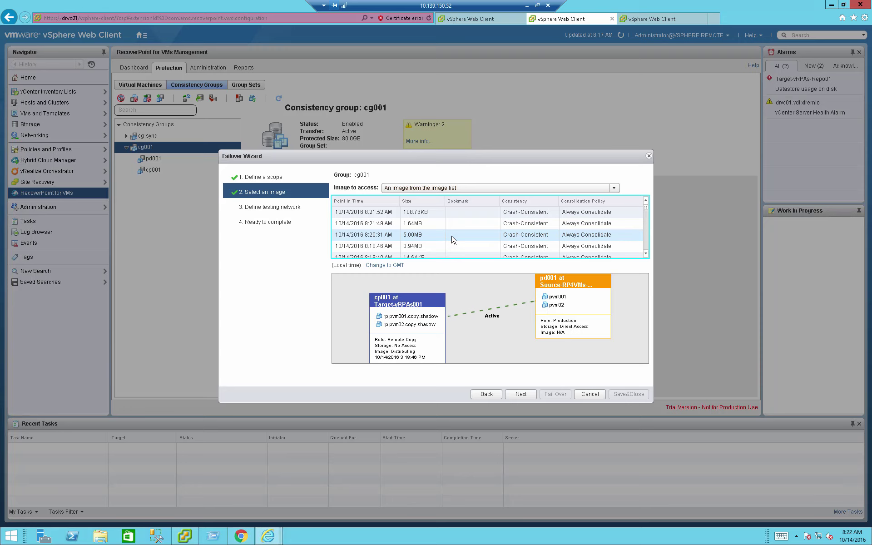
{"action": "left_click", "coordinate": [517, 395]}
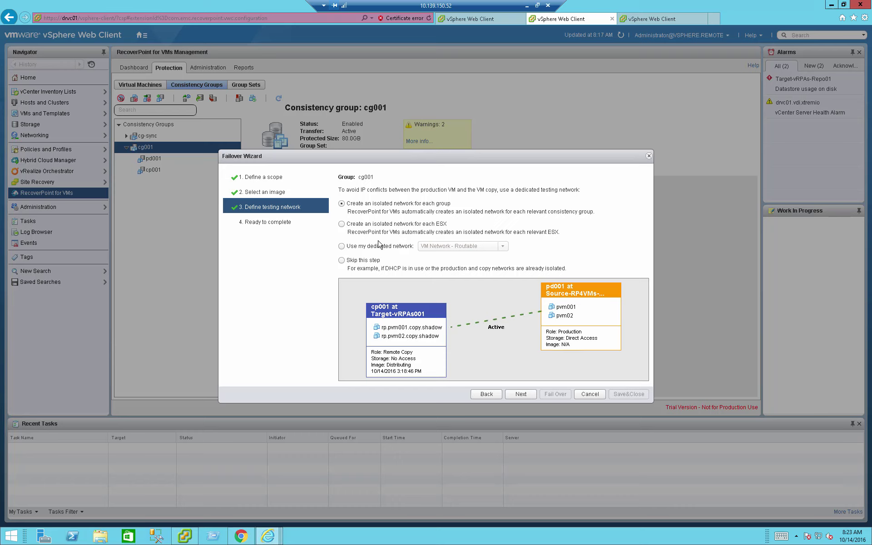
Step: Use dedicated testing network private_299 and confirm enabling image access
{"action": "left_click", "coordinate": [349, 248]}
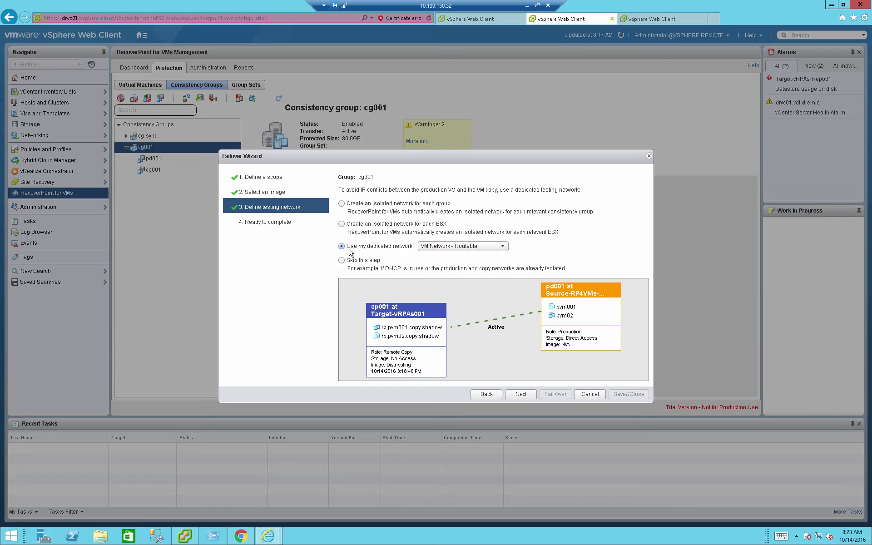
{"action": "left_click", "coordinate": [424, 248]}
{"action": "left_click", "coordinate": [443, 266]}
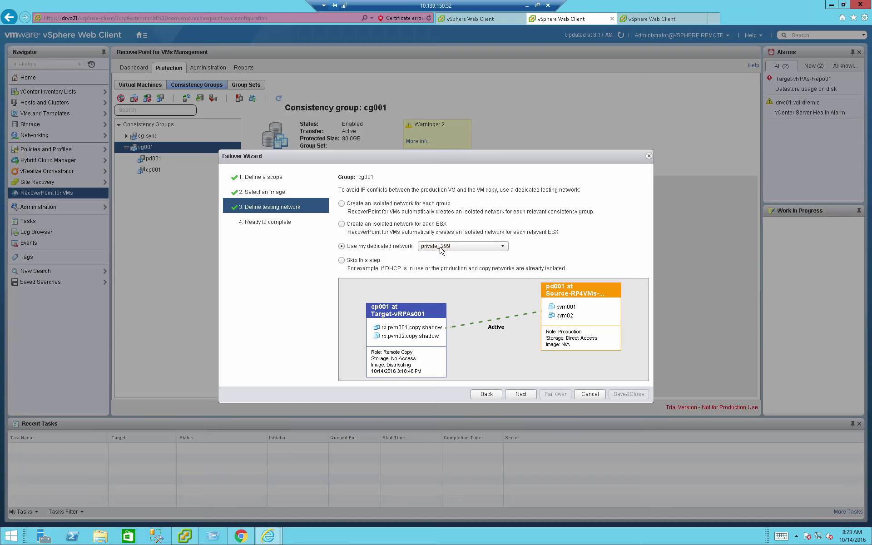
{"action": "left_click", "coordinate": [520, 395]}
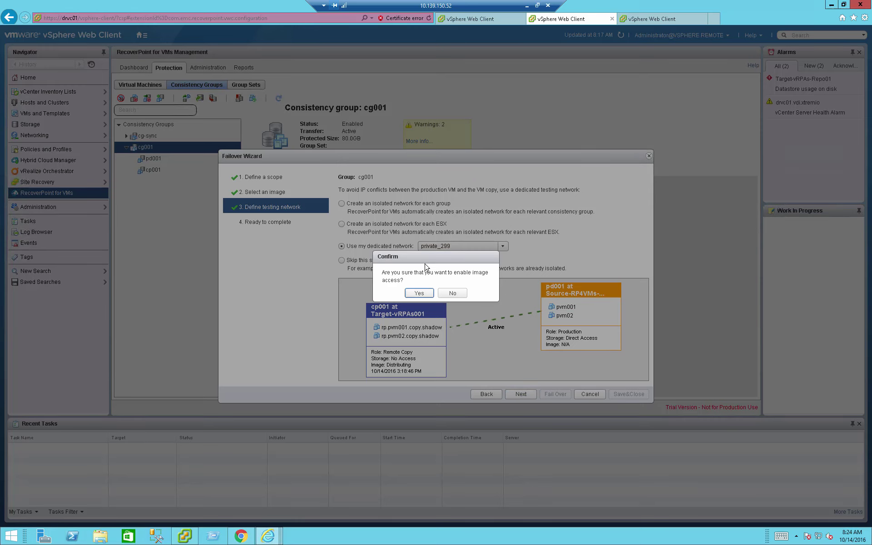
{"action": "left_click", "coordinate": [419, 293]}
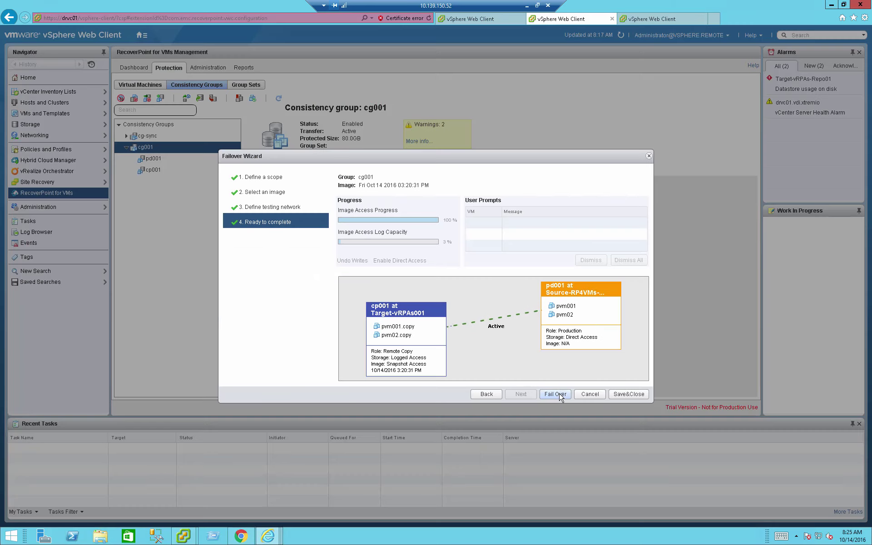
Step: Fail cg001 over to cp001 and accept the failover warnings
{"action": "left_click", "coordinate": [560, 395]}
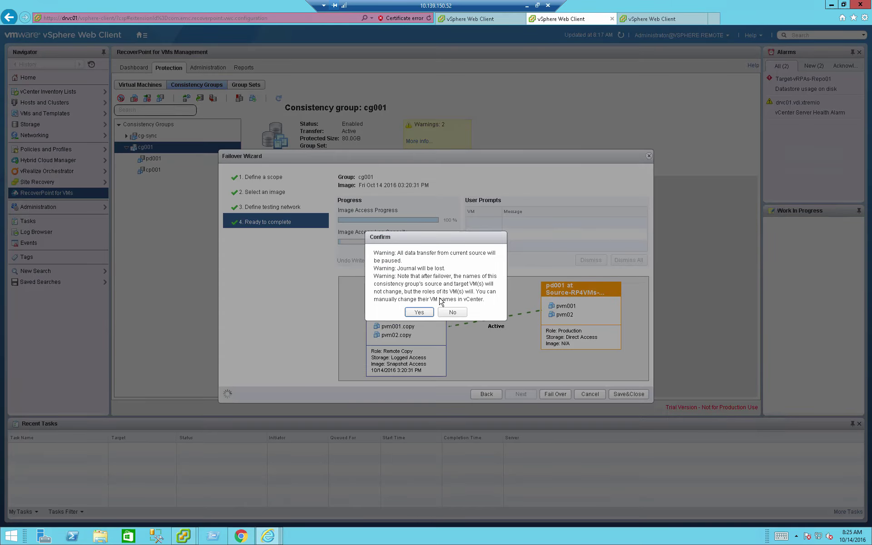
{"action": "left_click", "coordinate": [417, 312]}
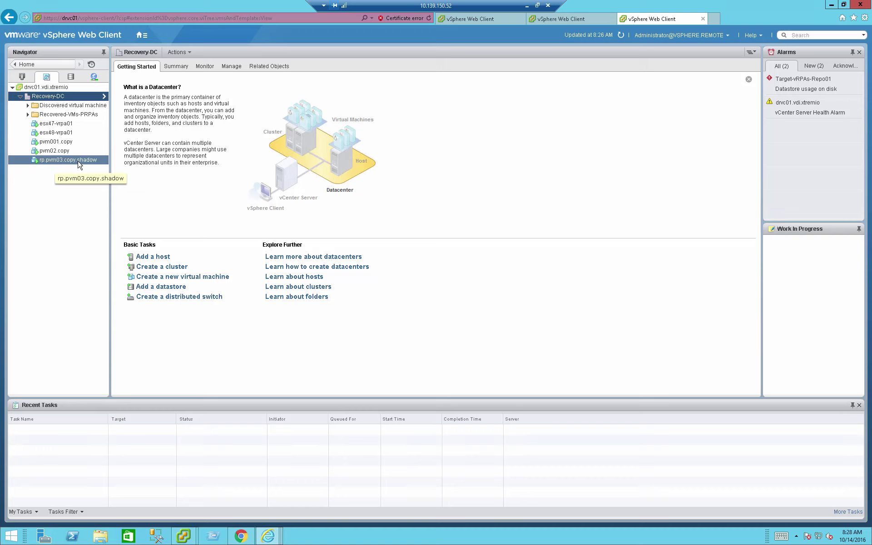
Step: Open a web console for pvm001.copy, then return to the vSphere Web Client tab
{"action": "left_click", "coordinate": [59, 143]}
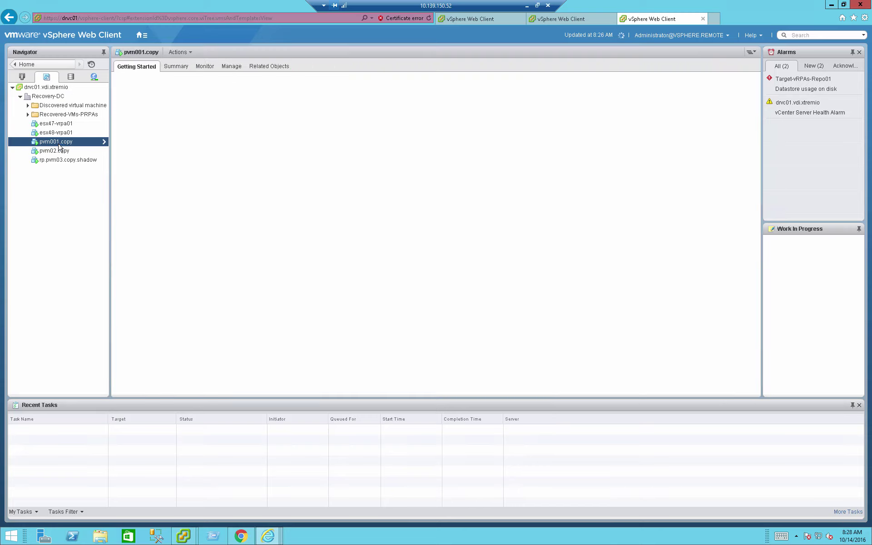
{"action": "right_click", "coordinate": [59, 143]}
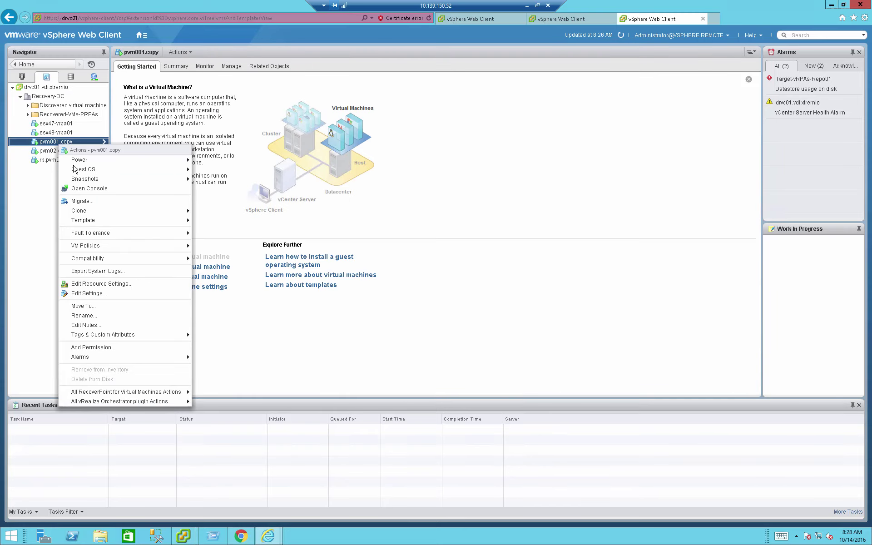
{"action": "left_click", "coordinate": [76, 190]}
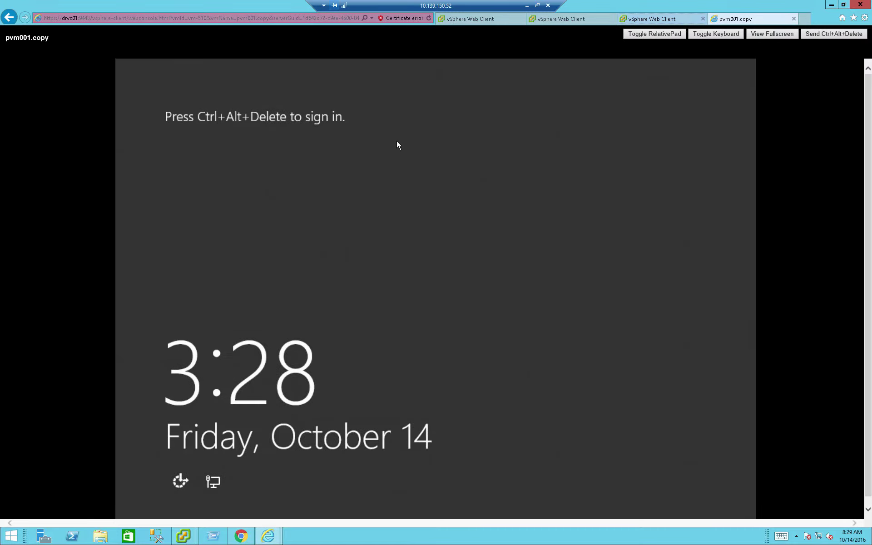
{"action": "key", "text": "ctrl+shift+Tab"}
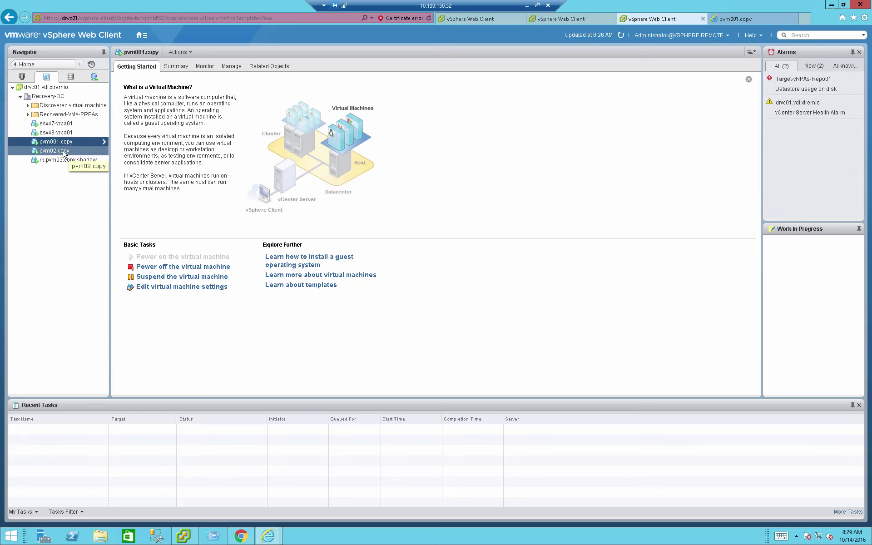